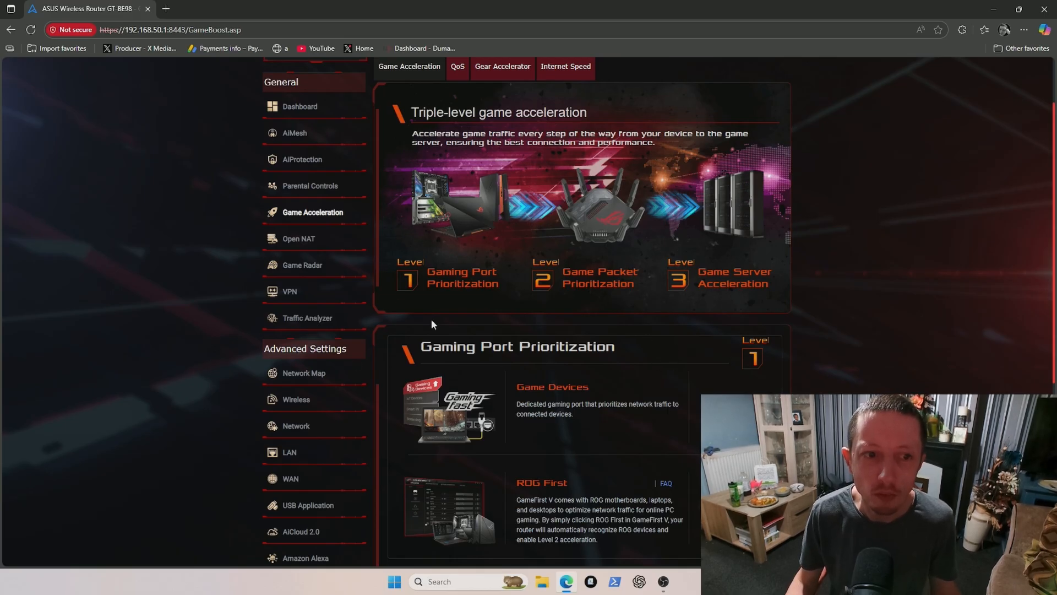
Examine the three acceleration levels on the Game Acceleration page: Gaming Port Prioritization, Game Packet Prioritization and Game Server Acceleration.
{"action": "scroll", "coordinate": [601, 330], "scroll_direction": "down", "scroll_amount": 3}
{"action": "scroll", "coordinate": [602, 331], "scroll_direction": "down", "scroll_amount": 3}
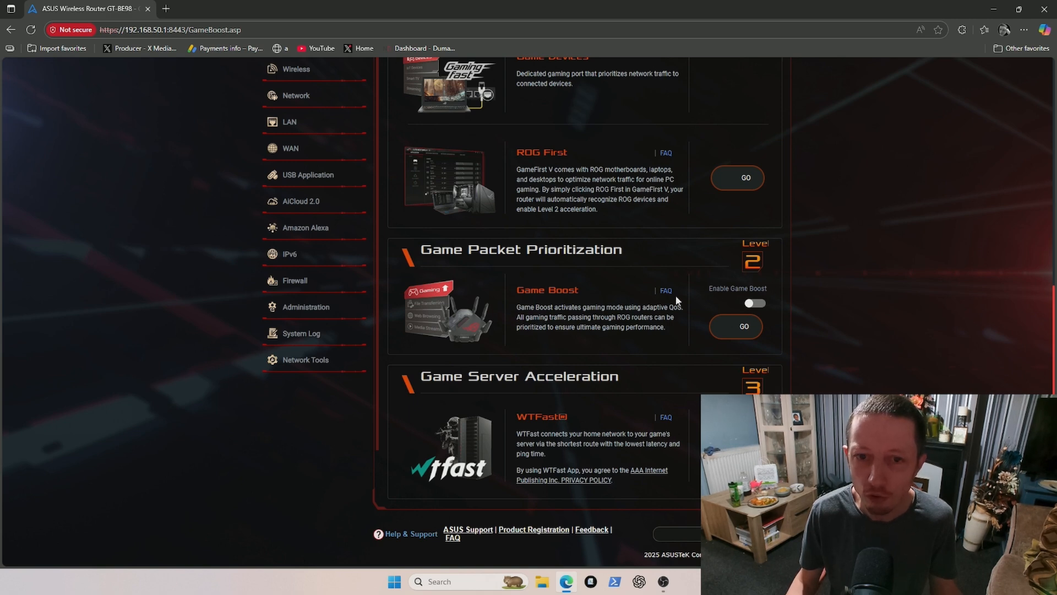
{"action": "scroll", "coordinate": [652, 300], "scroll_direction": "up", "scroll_amount": 4}
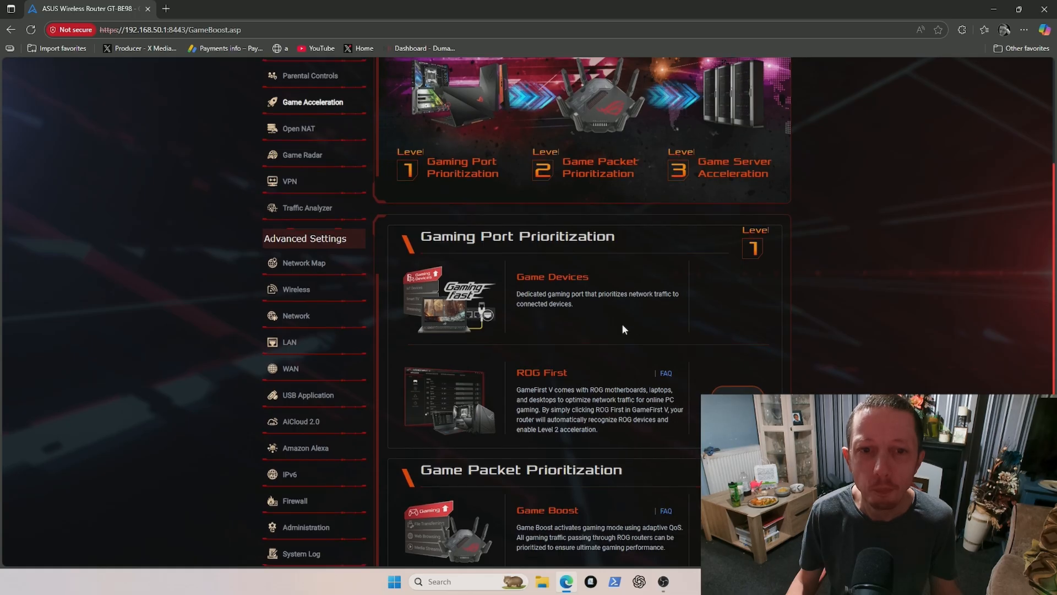
{"action": "scroll", "coordinate": [644, 332], "scroll_direction": "down", "scroll_amount": 4}
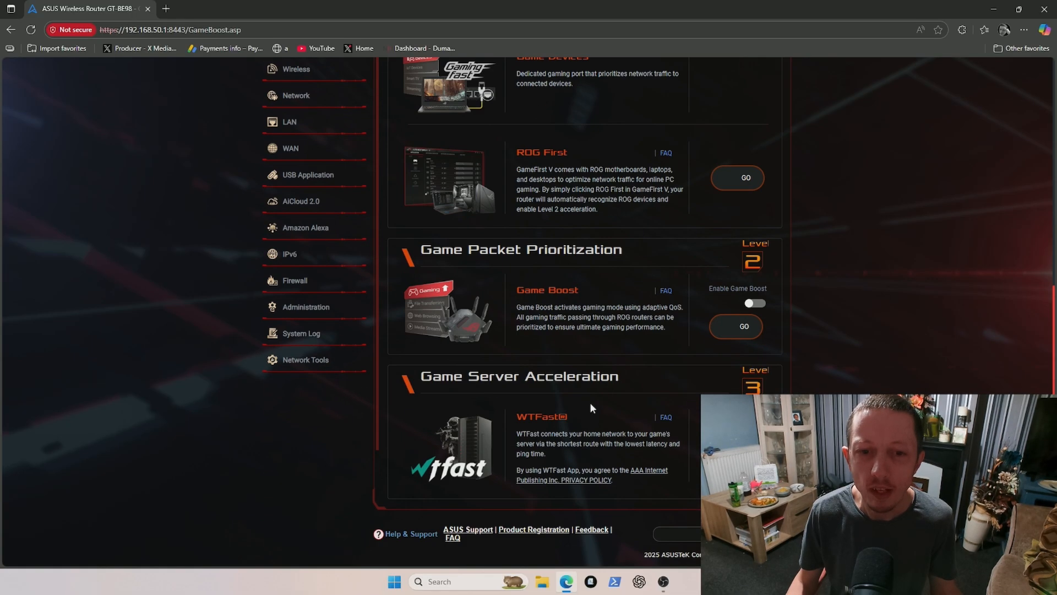
{"action": "scroll", "coordinate": [599, 390], "scroll_direction": "up", "scroll_amount": 2}
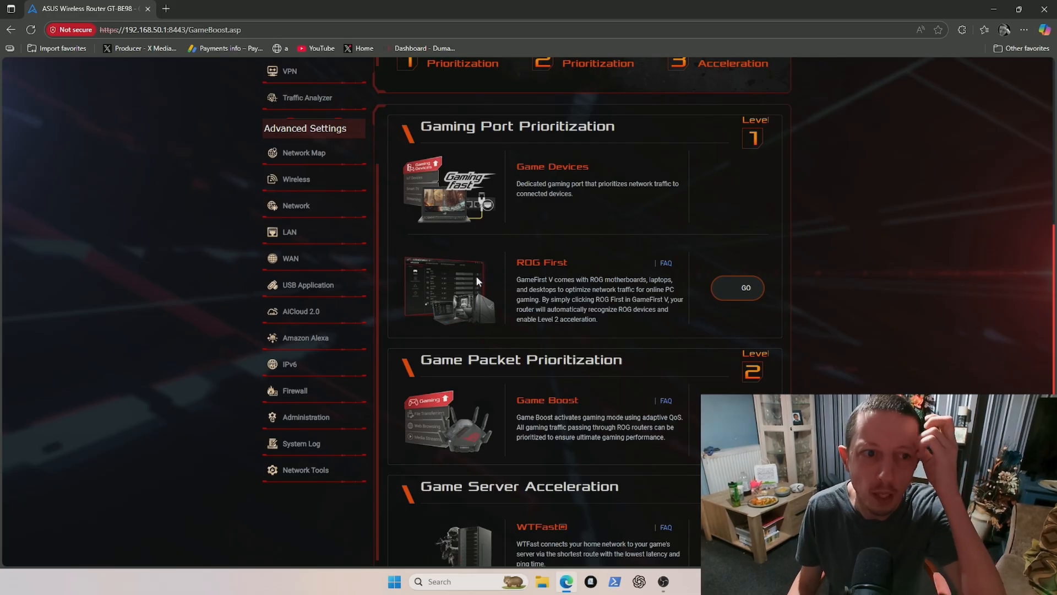
{"action": "scroll", "coordinate": [472, 277], "scroll_direction": "up", "scroll_amount": 2}
{"action": "scroll", "coordinate": [467, 283], "scroll_direction": "up", "scroll_amount": 3}
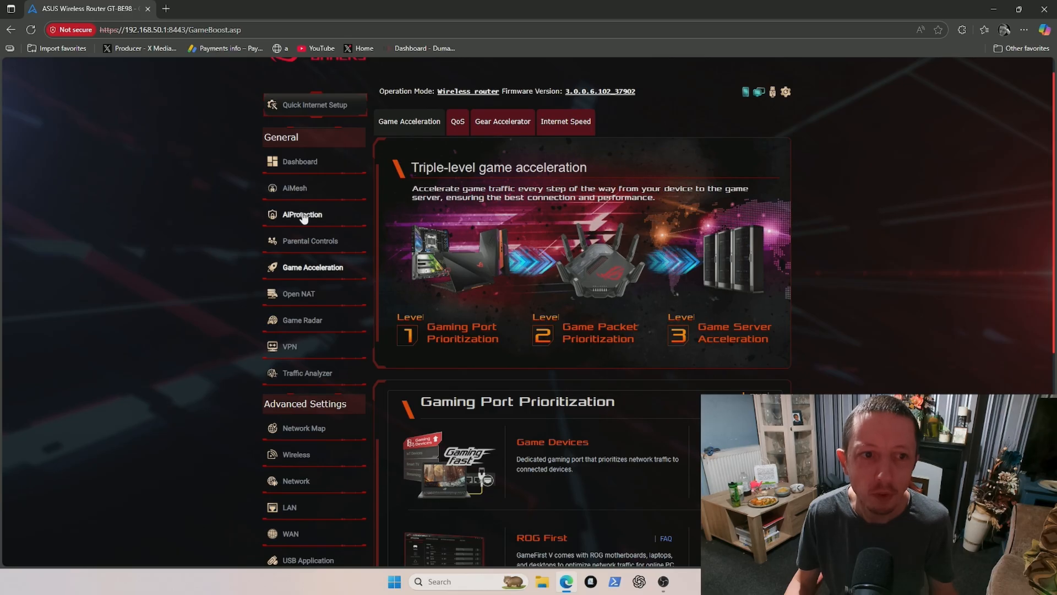
{"action": "scroll", "coordinate": [362, 325], "scroll_direction": "down", "scroll_amount": 4}
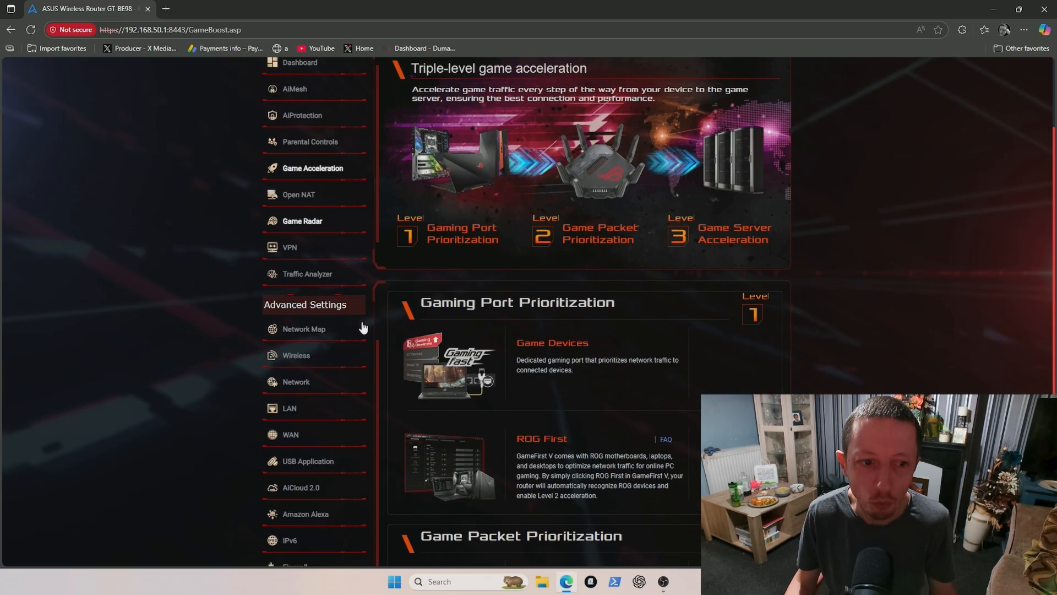
{"action": "scroll", "coordinate": [361, 326], "scroll_direction": "down", "scroll_amount": 2}
{"action": "scroll", "coordinate": [361, 325], "scroll_direction": "up", "scroll_amount": 4}
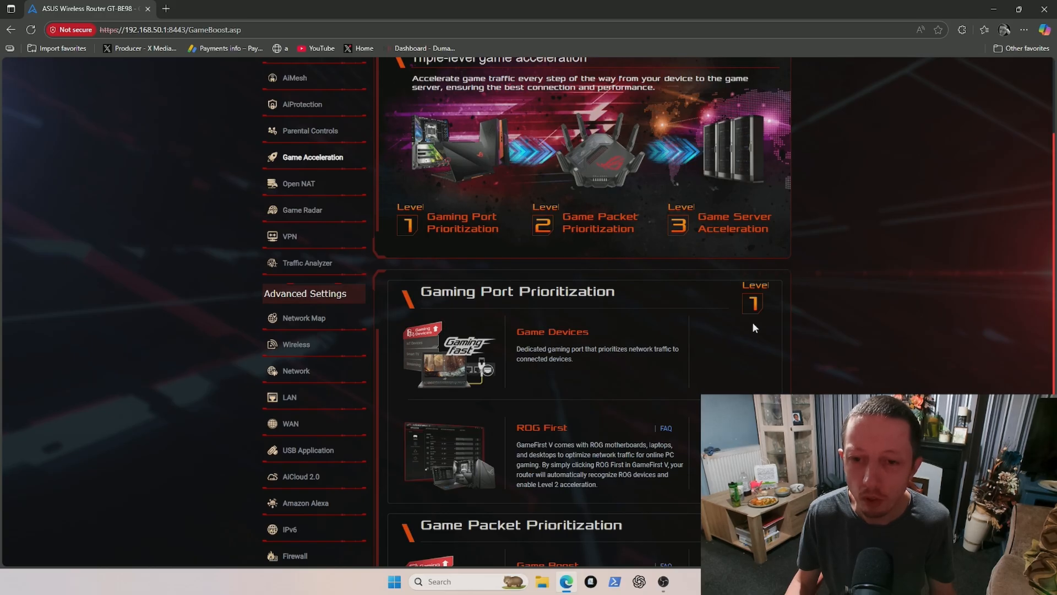
{"action": "scroll", "coordinate": [753, 322], "scroll_direction": "up", "scroll_amount": 3}
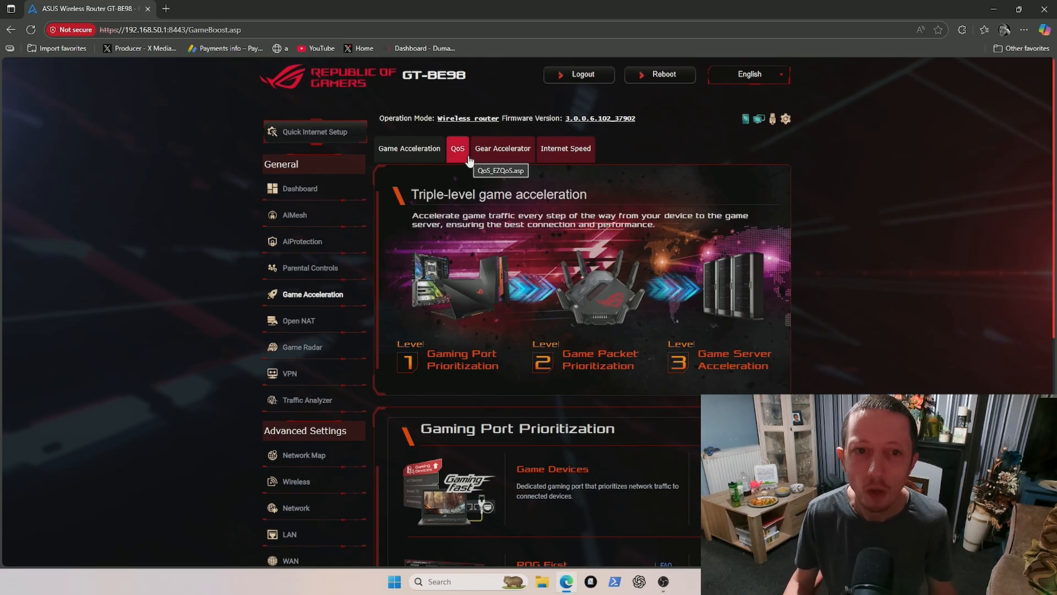
Open the QoS configuration from the Game Boost section and review the QoS type and bandwidth settings.
{"action": "scroll", "coordinate": [572, 238], "scroll_direction": "down", "scroll_amount": 4}
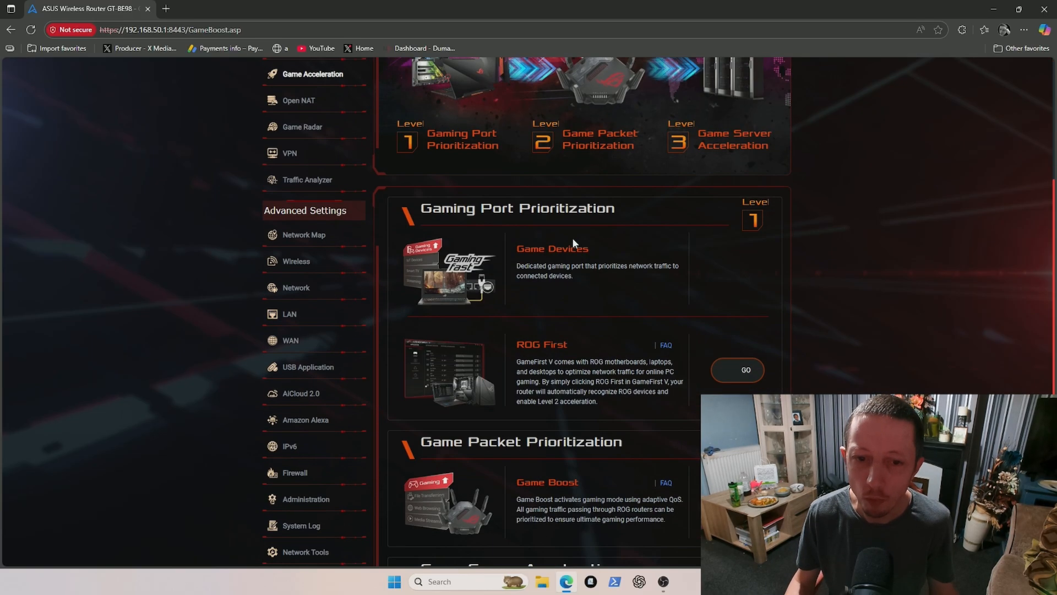
{"action": "scroll", "coordinate": [572, 238], "scroll_direction": "down", "scroll_amount": 3}
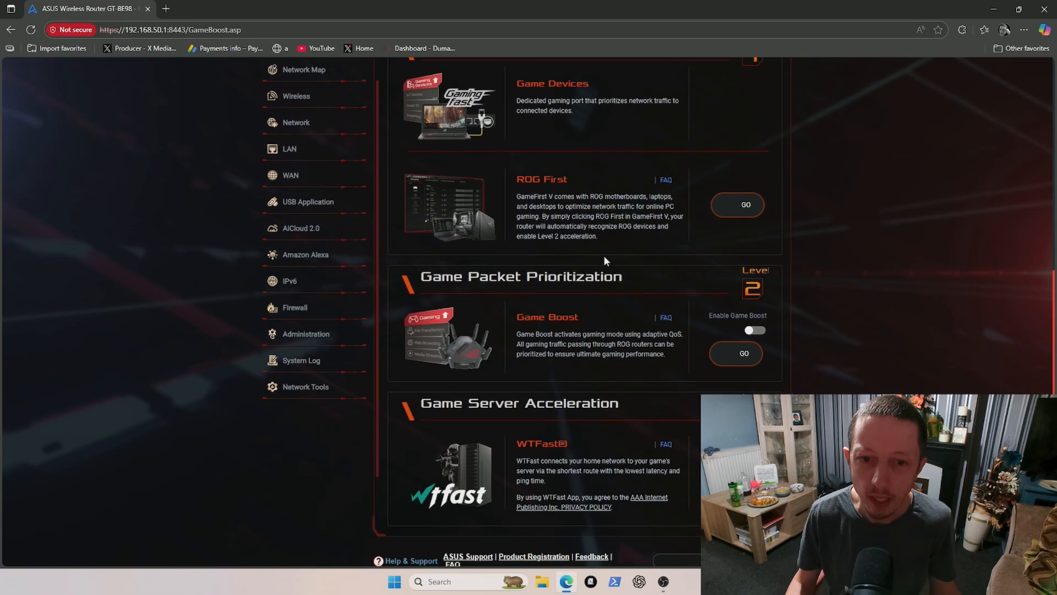
{"action": "left_click", "coordinate": [731, 357]}
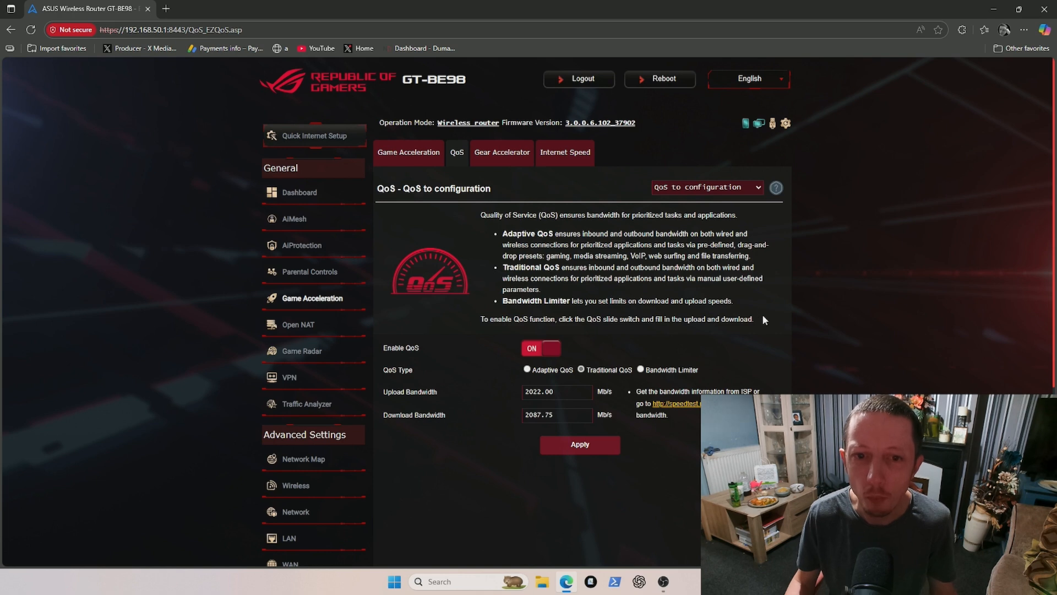
{"action": "scroll", "coordinate": [764, 320], "scroll_direction": "down", "scroll_amount": 1}
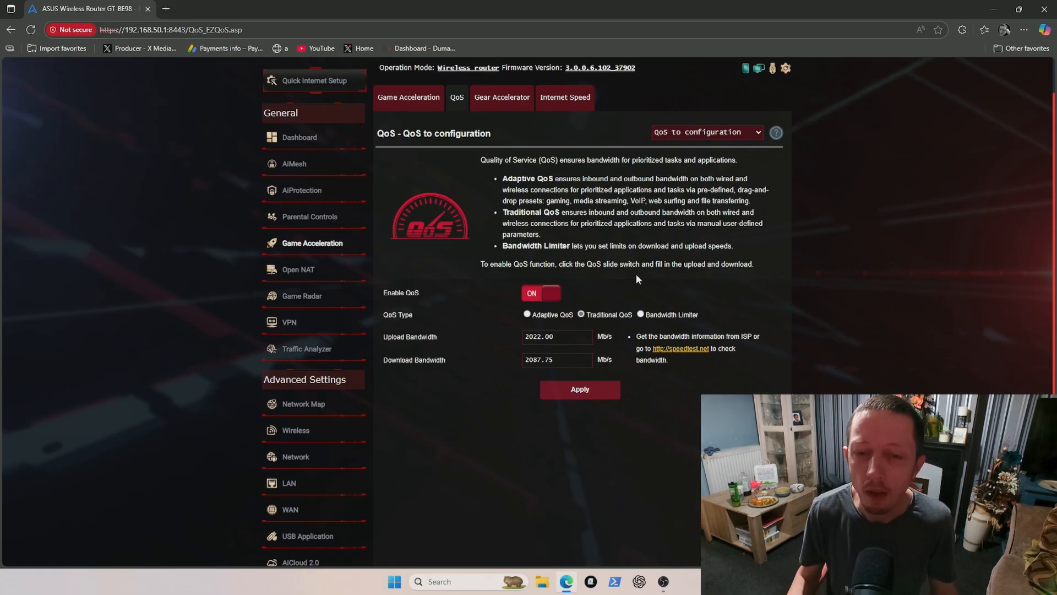
{"action": "scroll", "coordinate": [750, 344], "scroll_direction": "down", "scroll_amount": 2}
{"action": "scroll", "coordinate": [751, 342], "scroll_direction": "up", "scroll_amount": 1}
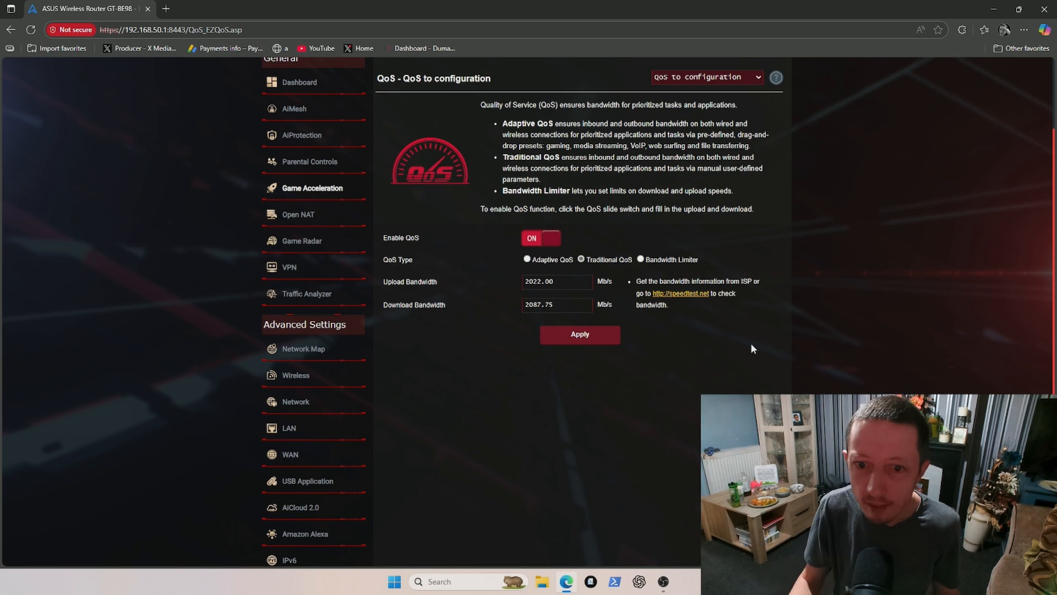
{"action": "scroll", "coordinate": [754, 226], "scroll_direction": "up", "scroll_amount": 1}
{"action": "scroll", "coordinate": [753, 231], "scroll_direction": "up", "scroll_amount": 2}
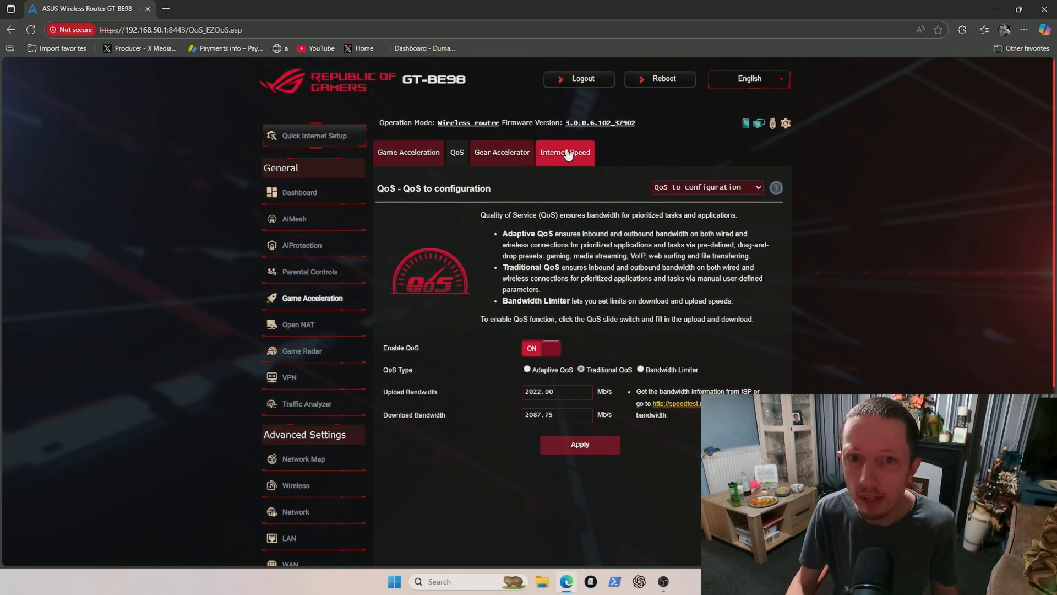
Open the Internet Speed page and review the latest speed test and the test history.
{"action": "left_click", "coordinate": [581, 161]}
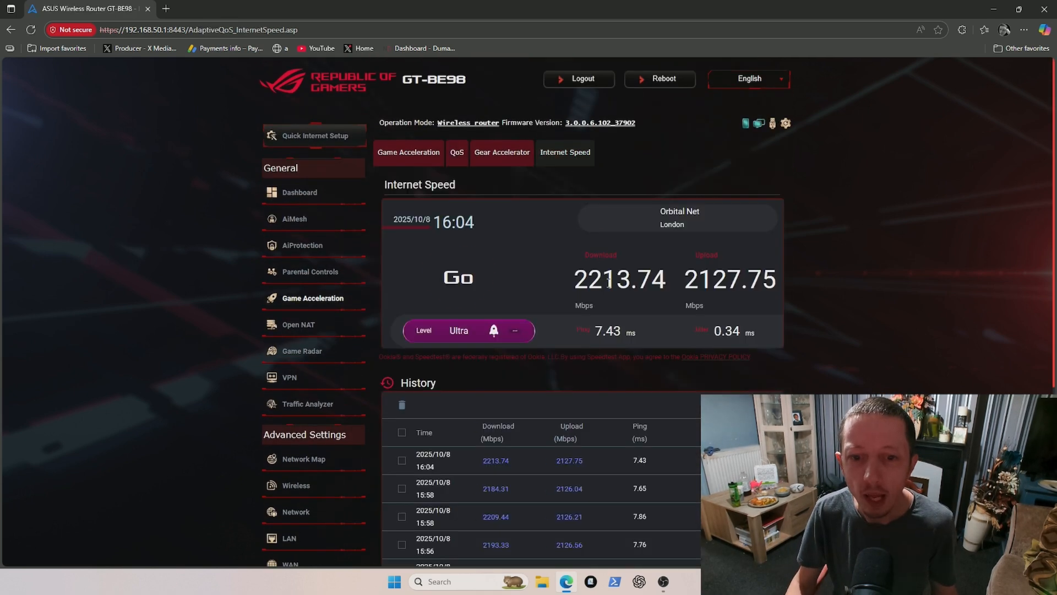
{"action": "scroll", "coordinate": [644, 302], "scroll_direction": "down", "scroll_amount": 3}
{"action": "scroll", "coordinate": [645, 304], "scroll_direction": "down", "scroll_amount": 2}
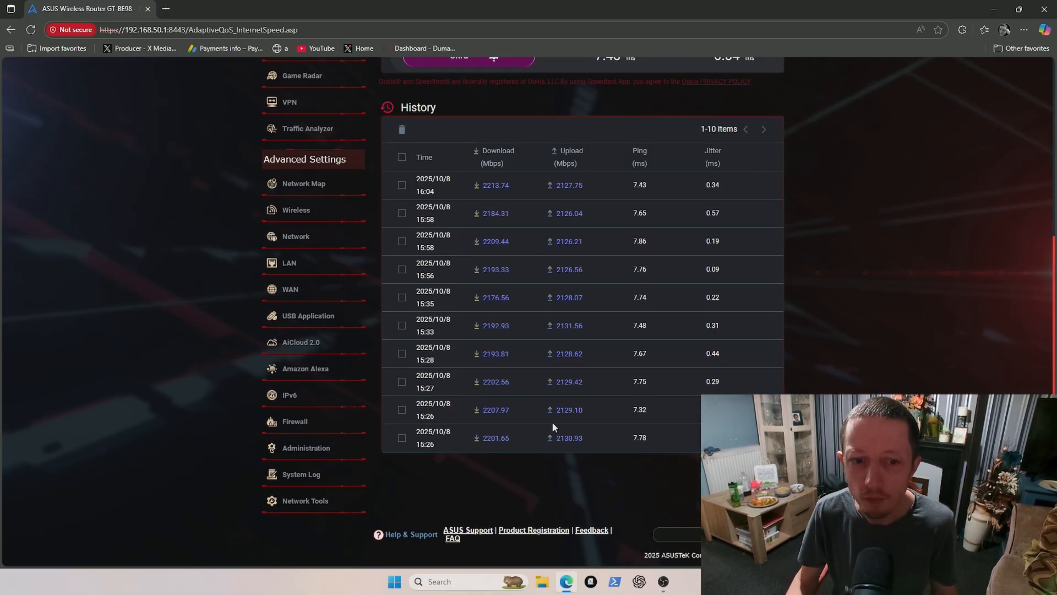
{"action": "scroll", "coordinate": [576, 373], "scroll_direction": "up", "scroll_amount": 5}
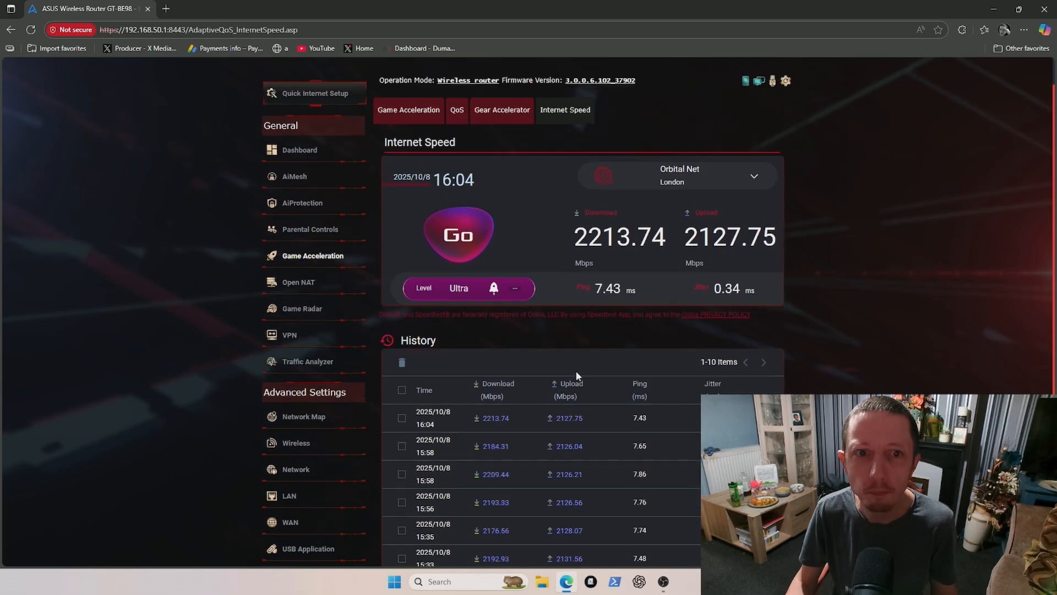
{"action": "scroll", "coordinate": [576, 376], "scroll_direction": "down", "scroll_amount": 2}
{"action": "scroll", "coordinate": [572, 275], "scroll_direction": "up", "scroll_amount": 2}
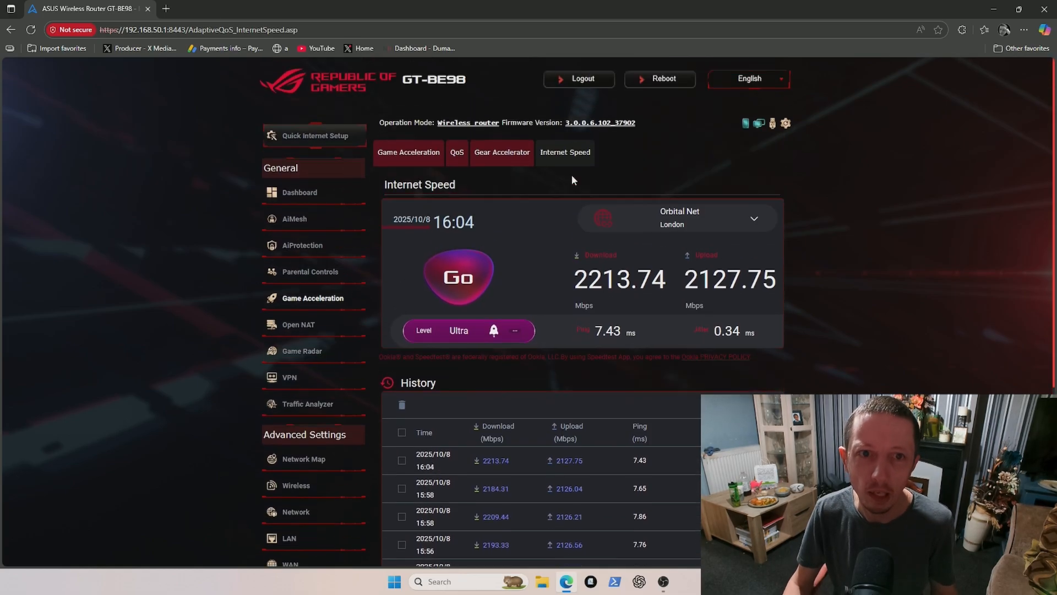
Return to the QoS page and display the User-defined QoS rules list.
{"action": "left_click", "coordinate": [458, 155]}
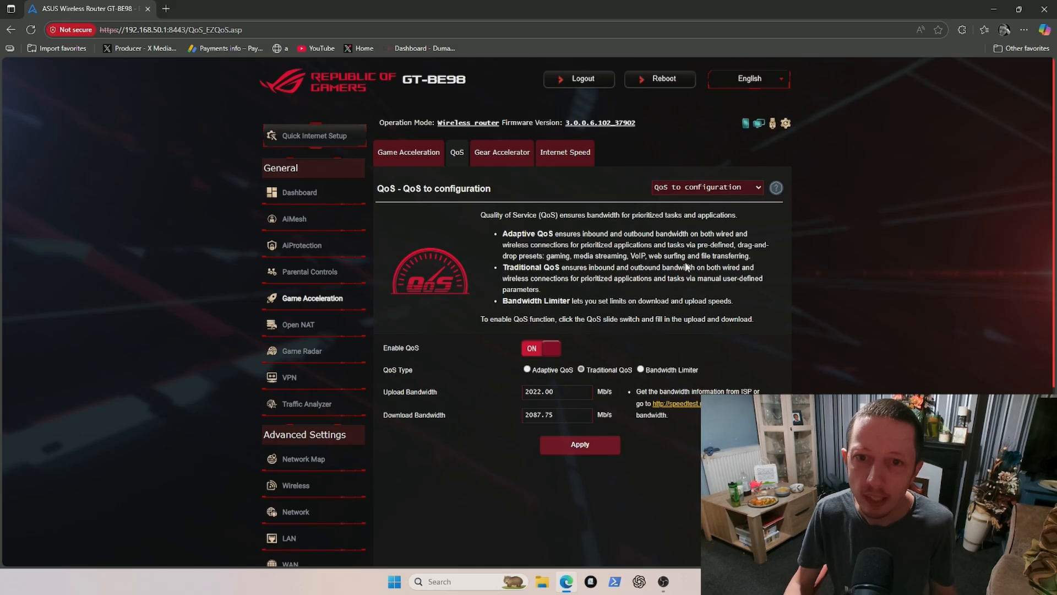
{"action": "left_click", "coordinate": [723, 189]}
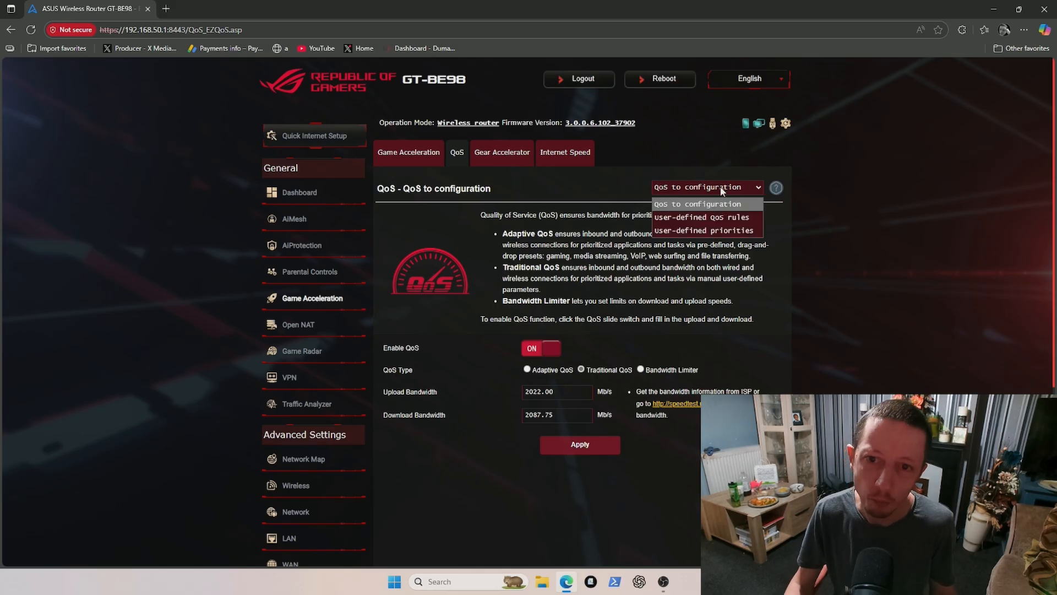
{"action": "left_click", "coordinate": [729, 217]}
{"action": "scroll", "coordinate": [826, 265], "scroll_direction": "down", "scroll_amount": 1}
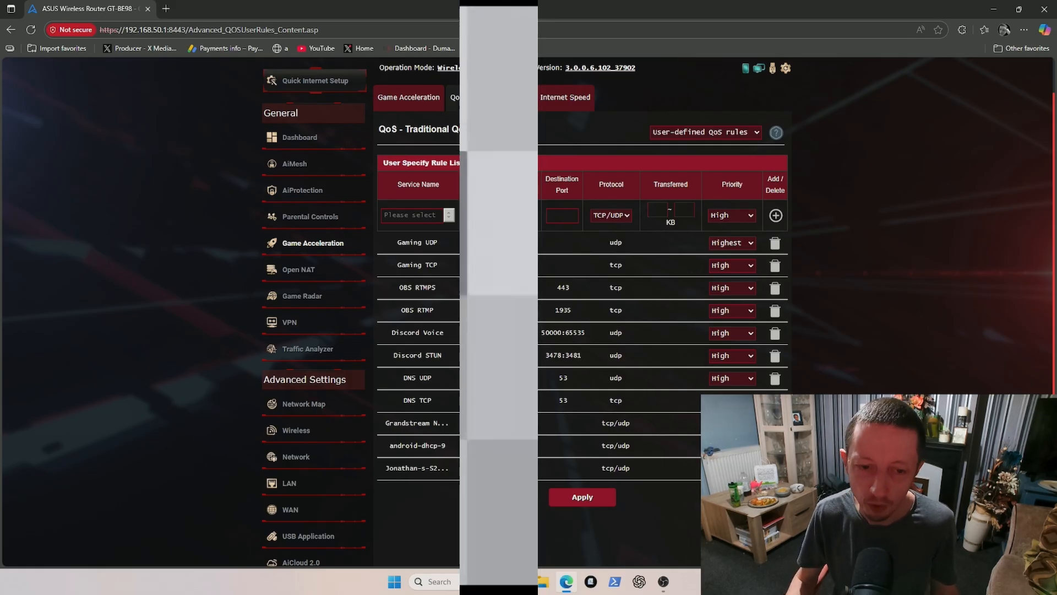
Display the User-defined priorities and examine the upload and download rate limits and the Highest Priority packet options.
{"action": "left_click", "coordinate": [712, 132]}
{"action": "left_click", "coordinate": [711, 173]}
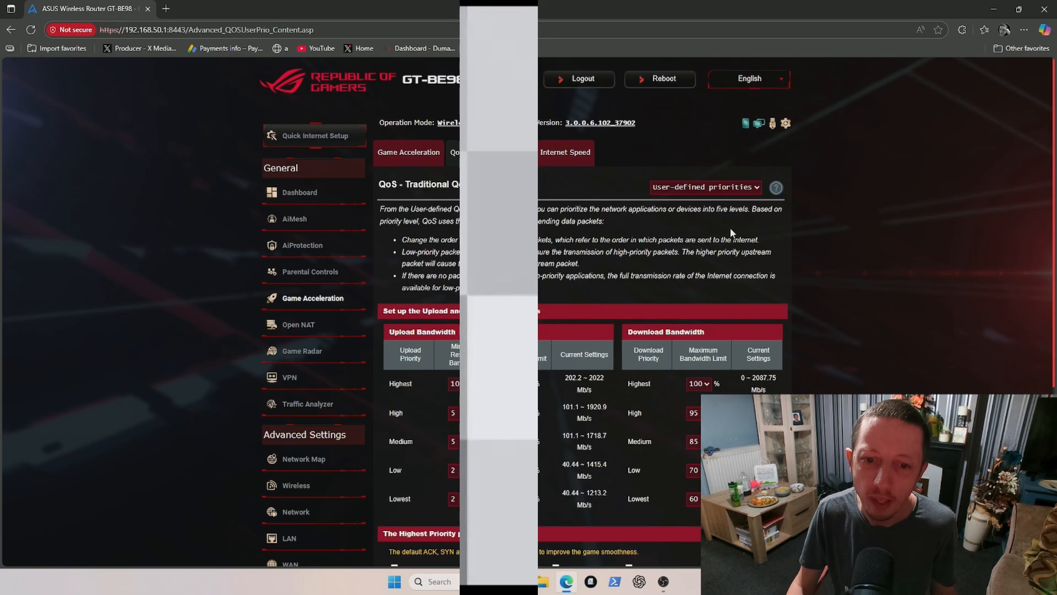
{"action": "scroll", "coordinate": [733, 243], "scroll_direction": "down", "scroll_amount": 1}
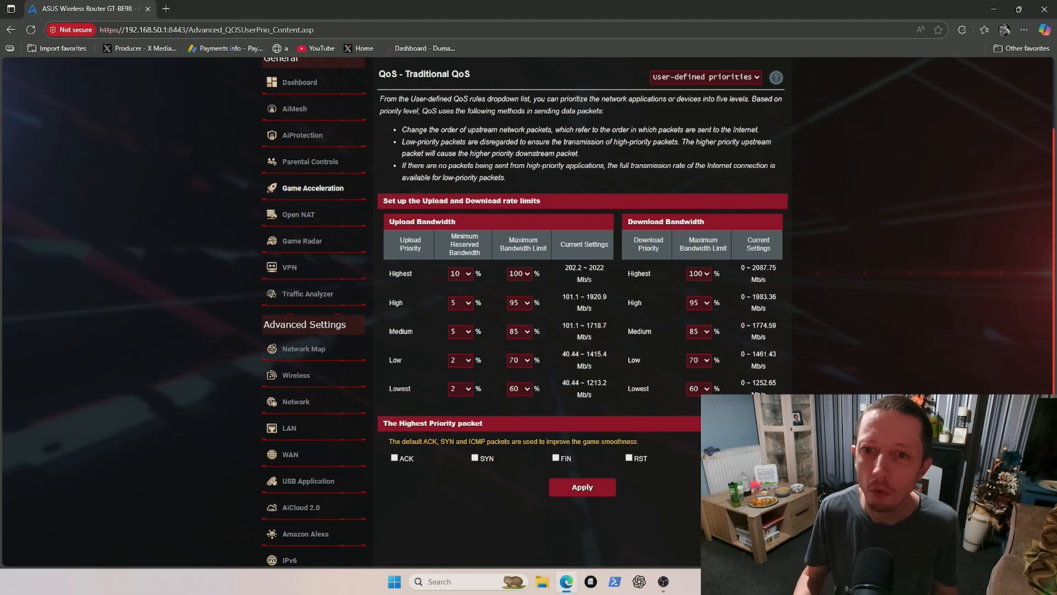
{"action": "scroll", "coordinate": [529, 308], "scroll_direction": "up", "scroll_amount": 1}
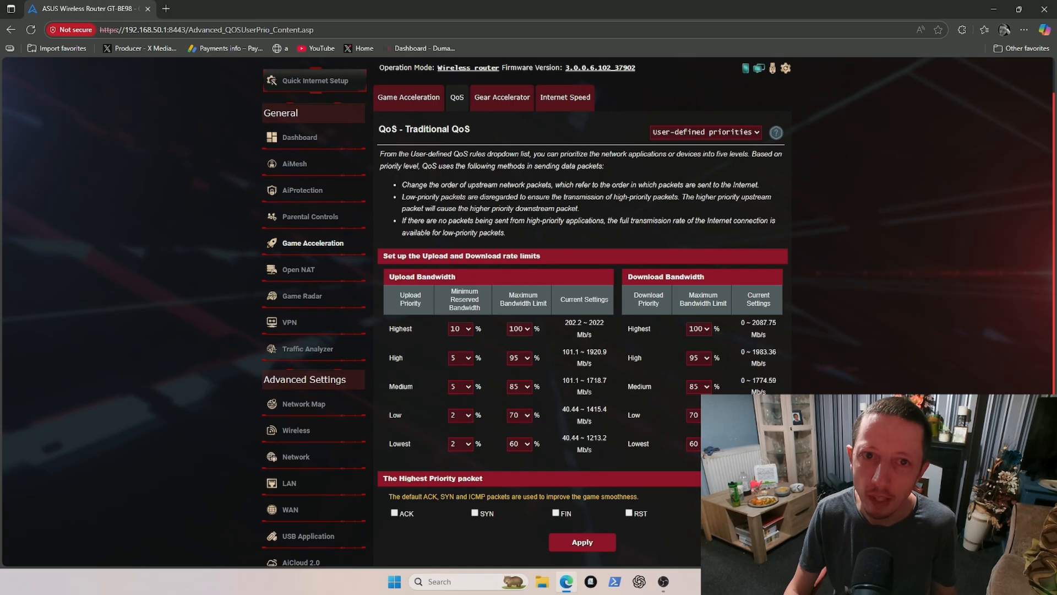
{"action": "scroll", "coordinate": [530, 309], "scroll_direction": "down", "scroll_amount": 1}
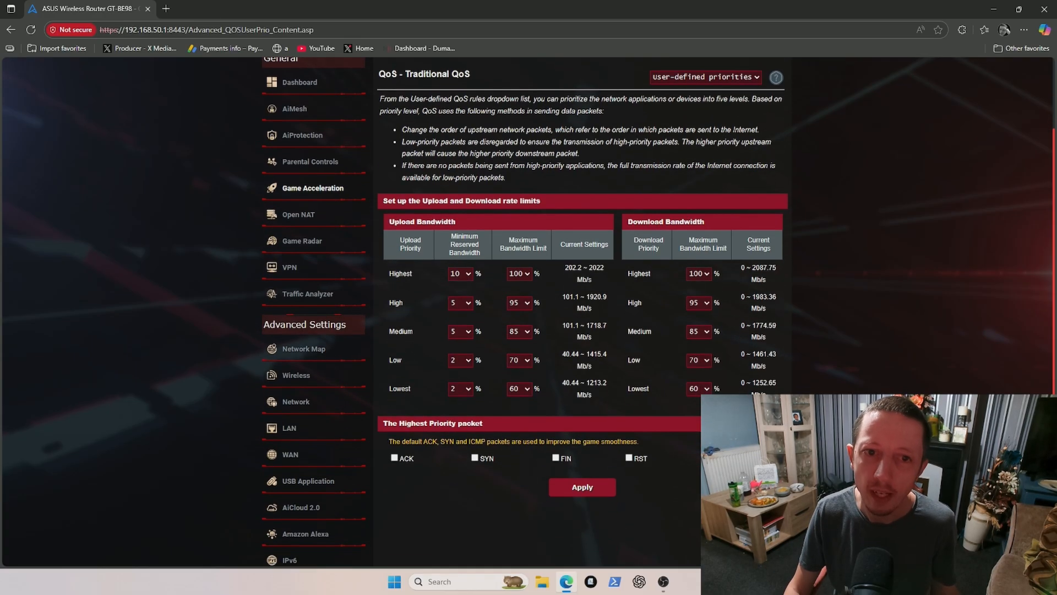
{"action": "scroll", "coordinate": [530, 308], "scroll_direction": "up", "scroll_amount": 1}
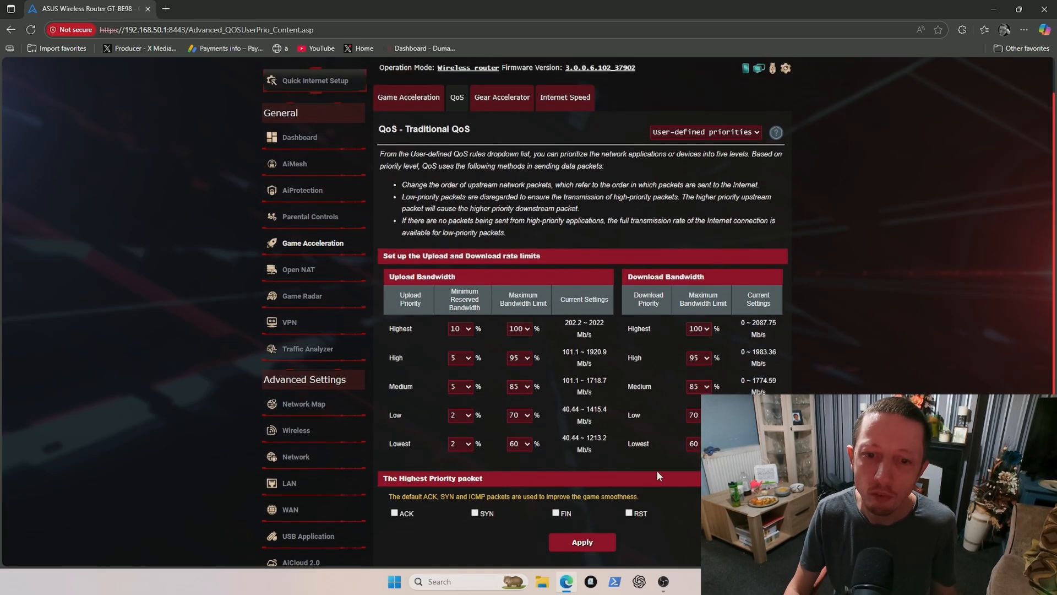
{"action": "scroll", "coordinate": [658, 475], "scroll_direction": "down", "scroll_amount": 2}
{"action": "scroll", "coordinate": [658, 474], "scroll_direction": "up", "scroll_amount": 2}
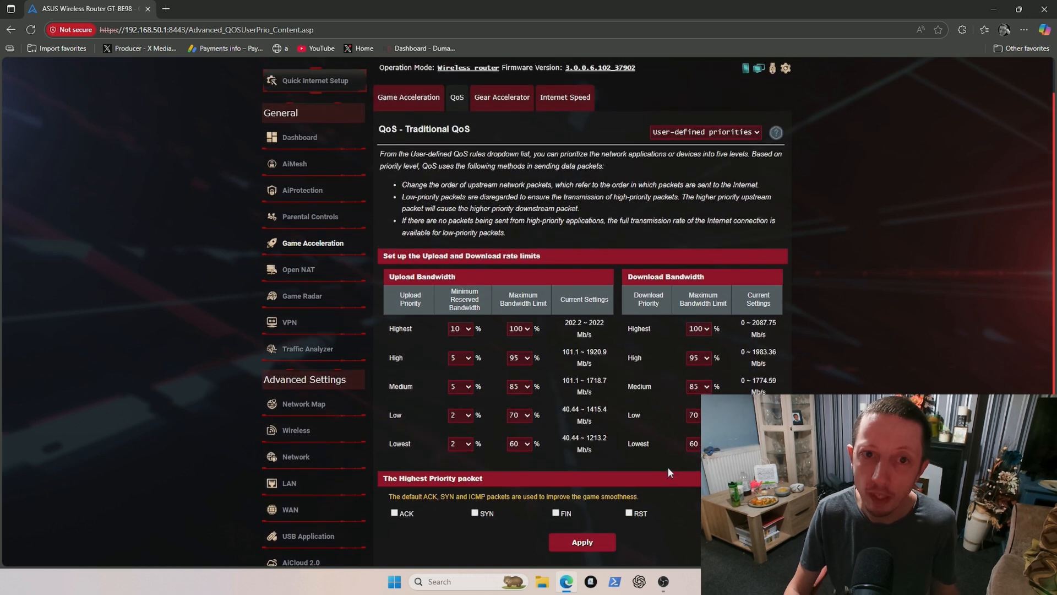